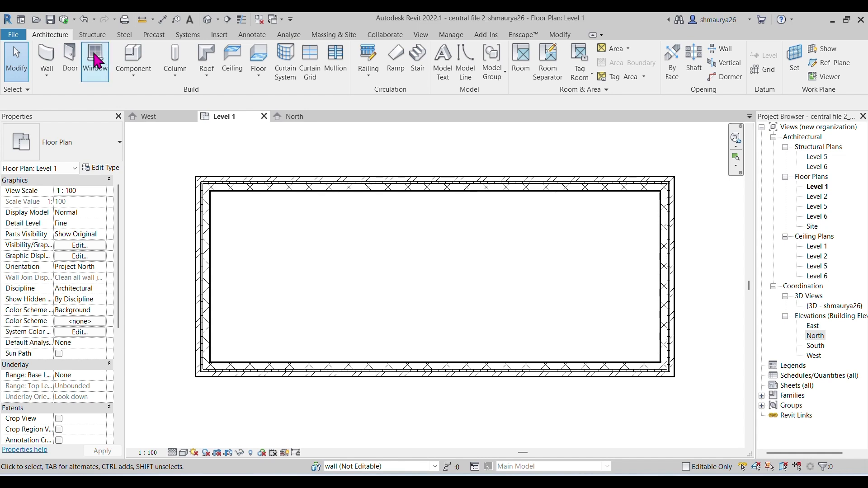
Step: Place six M_Fixed 0406 x 0610mm windows at intervals along the lower horizontal wall of the Level 1 plan
left_click(96, 61)
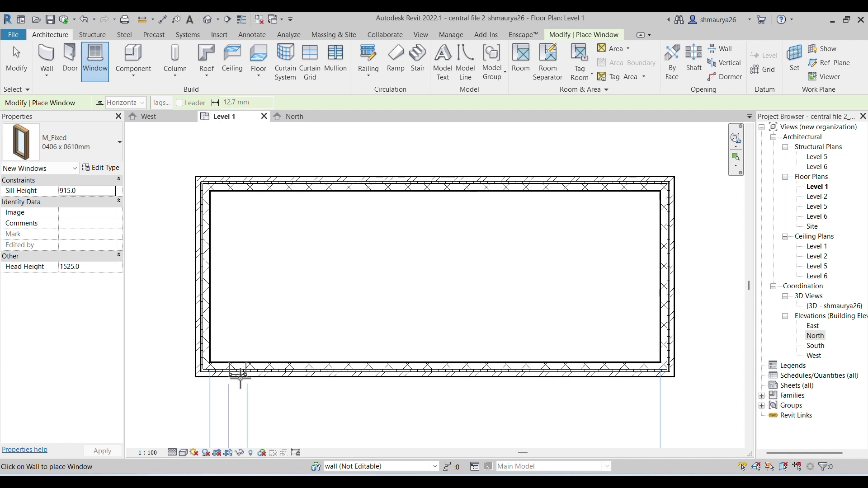
left_click(238, 376)
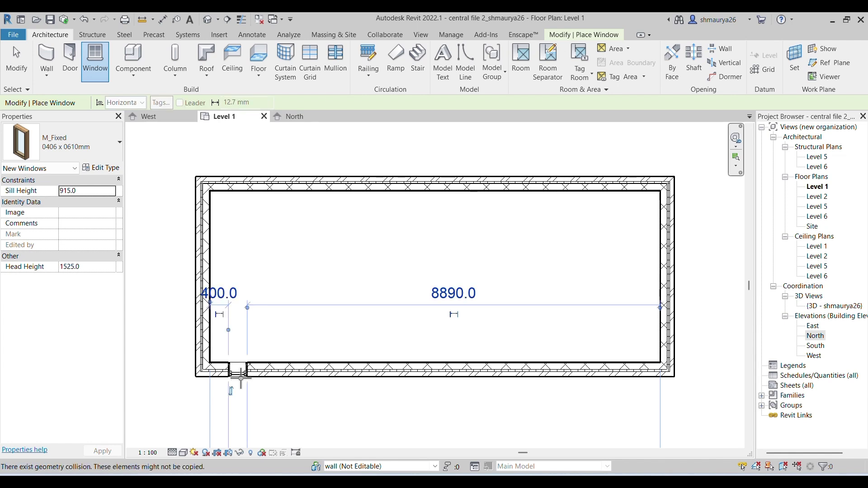
left_click(285, 378)
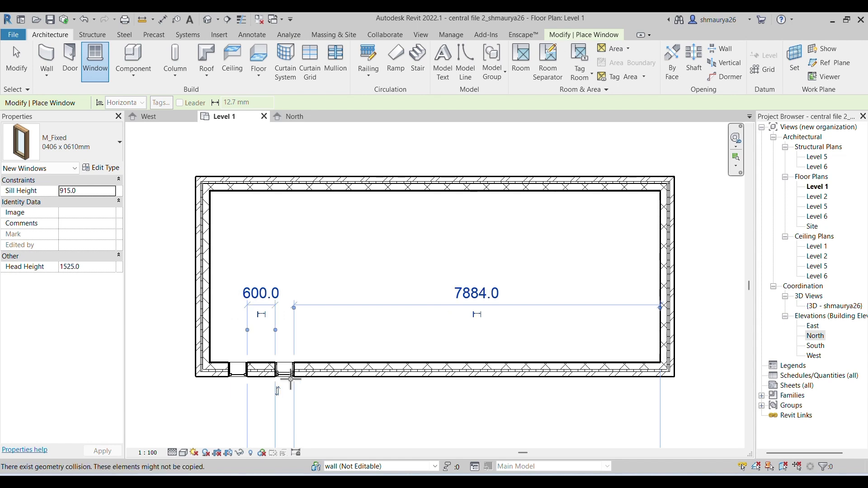
left_click(332, 358)
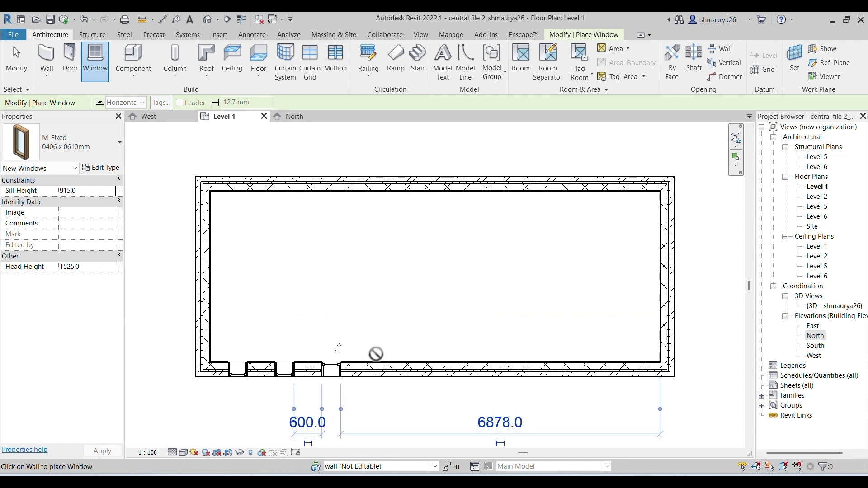
left_click(401, 366)
left_click(481, 368)
left_click(546, 368)
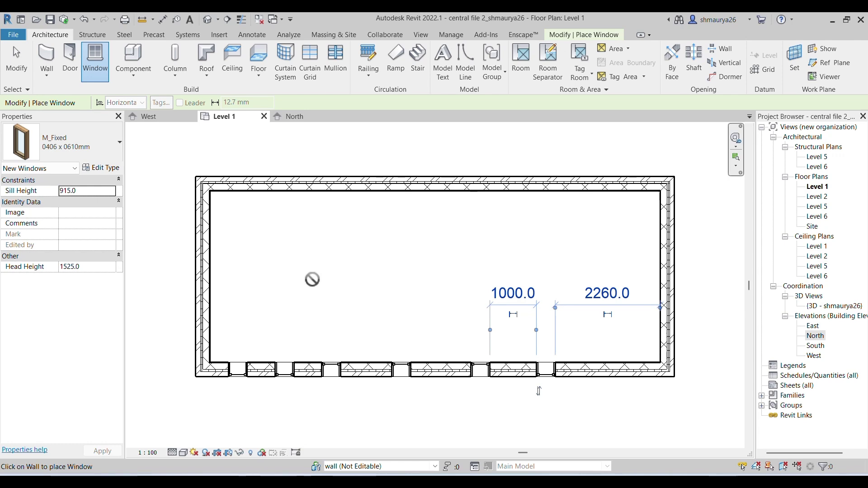
key("Escape")
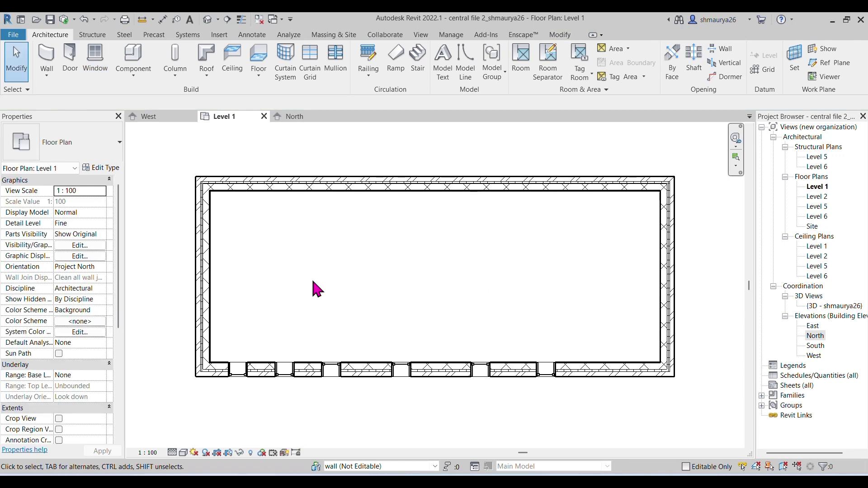
Step: Flip the first window's facing back and forth, leaving it facing the inner side of the wall
scroll(225, 388, "up", 5)
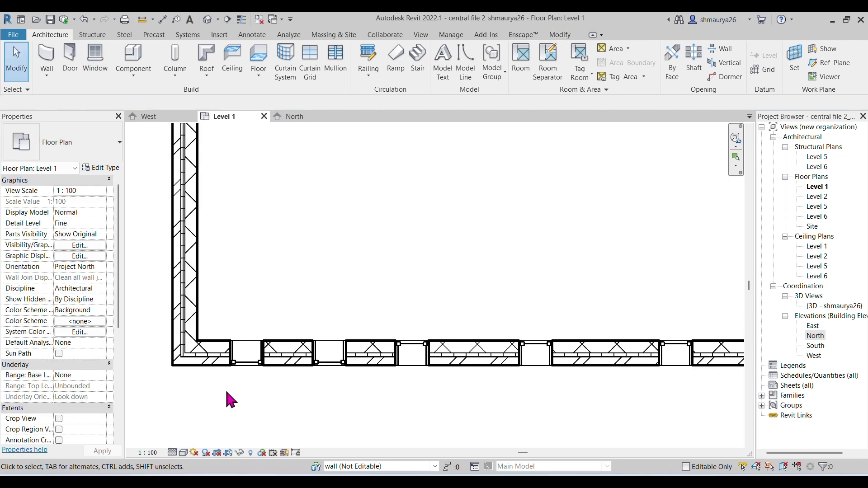
left_click(245, 366)
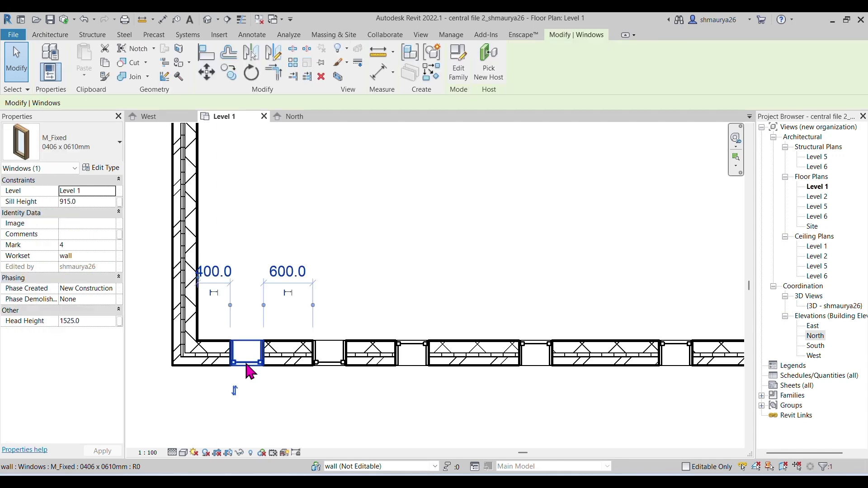
left_click(235, 393)
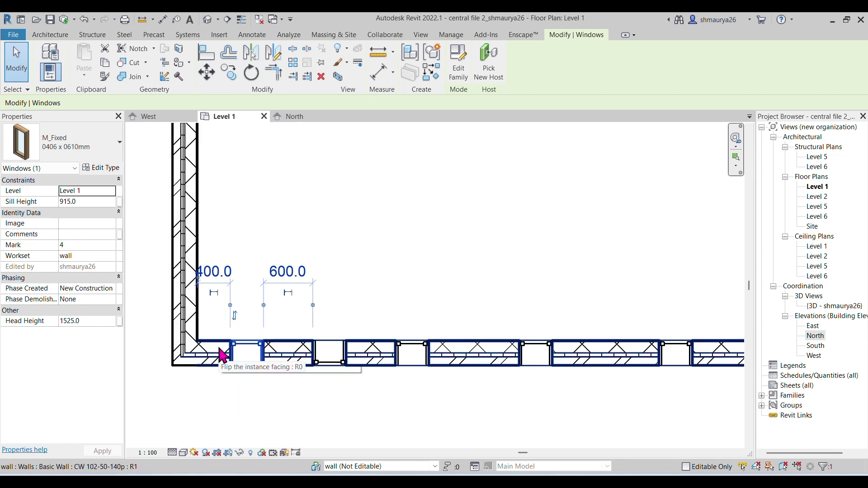
left_click(235, 316)
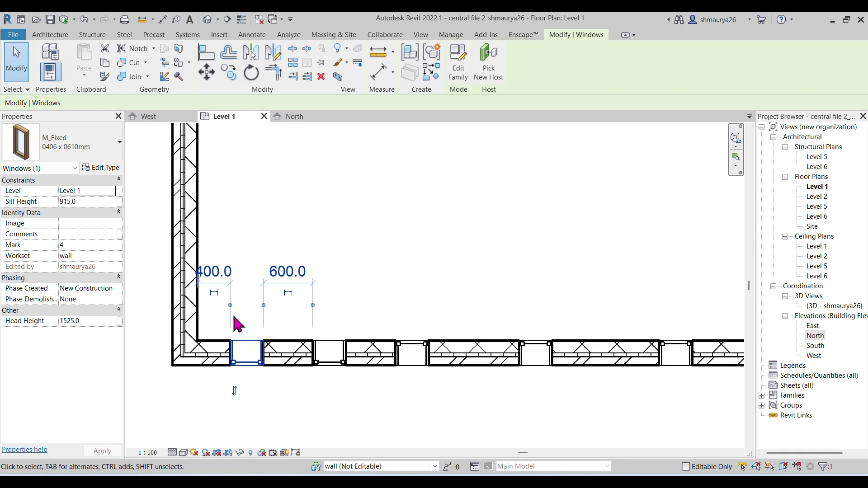
left_click(234, 393)
left_click(258, 386)
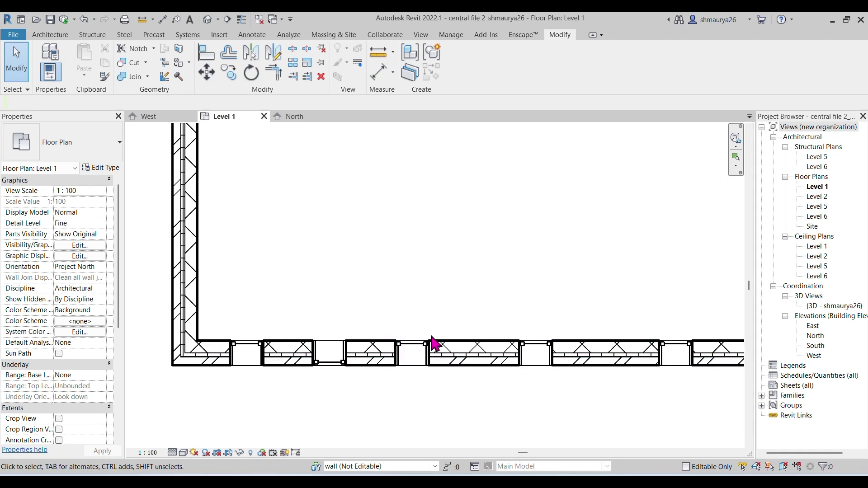
Step: Flip the third window's facing to the outer side of the wall and flip the fourth window's facing twice
left_click(412, 352)
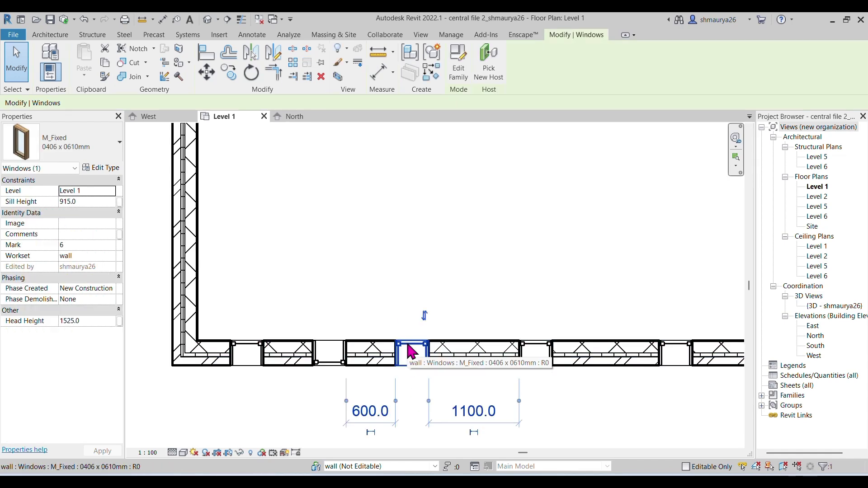
key("space")
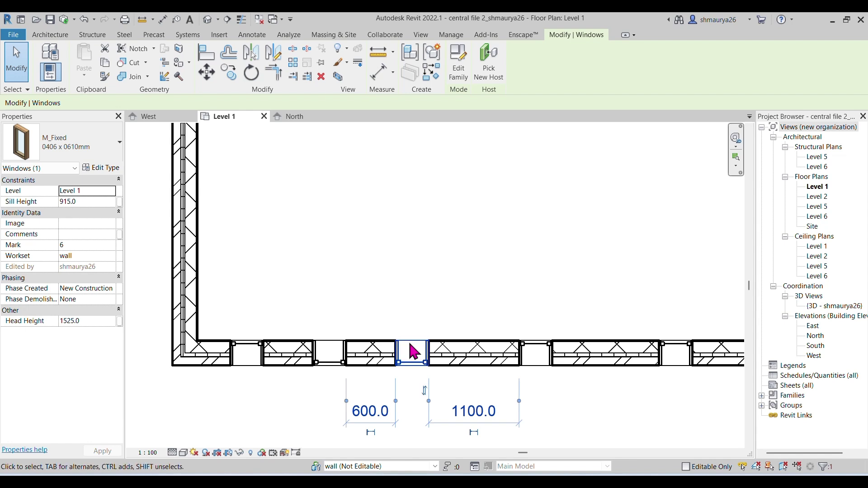
left_click(548, 354)
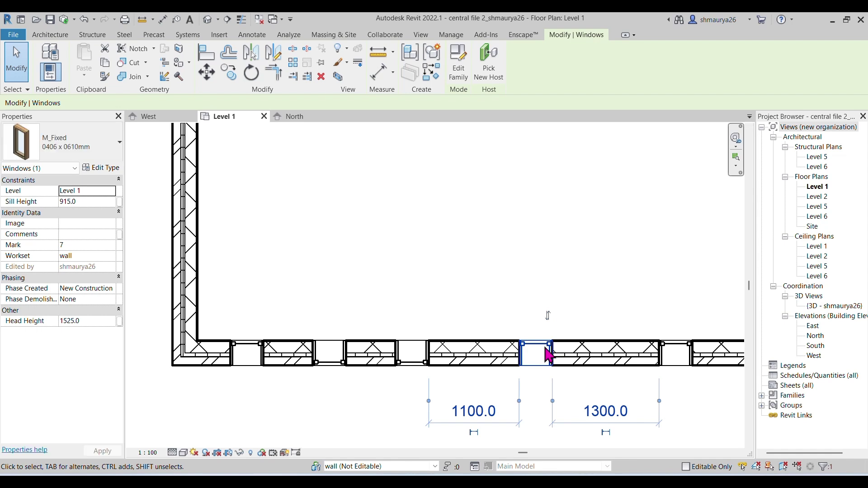
key("space")
key("space")
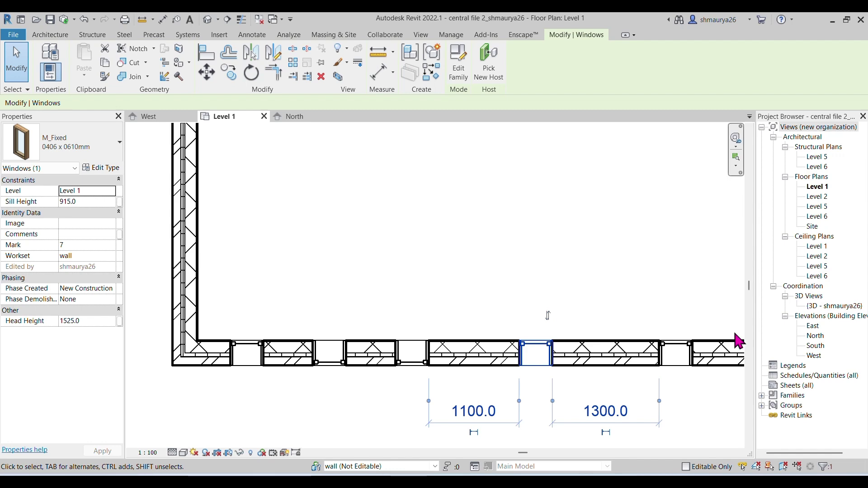
Step: Open the South elevation and deselect the window to show the row of windows in the brick wall
double_click(818, 346)
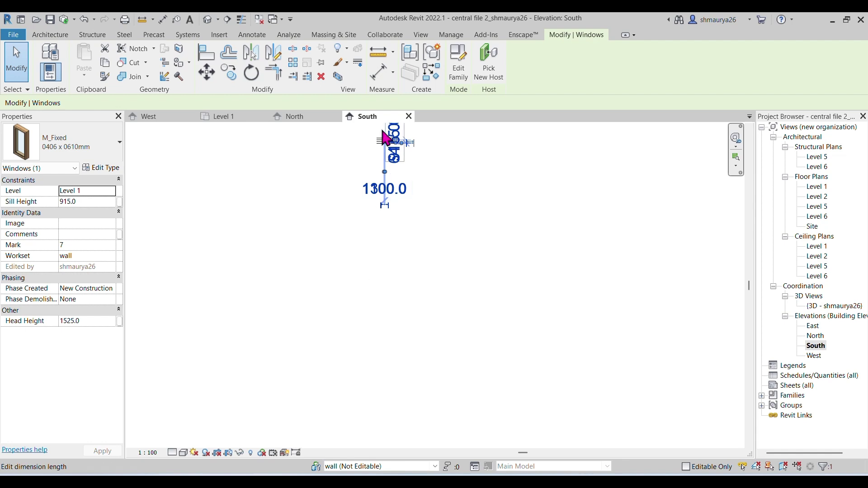
scroll(390, 131, "up", 7)
scroll(390, 131, "up", 3)
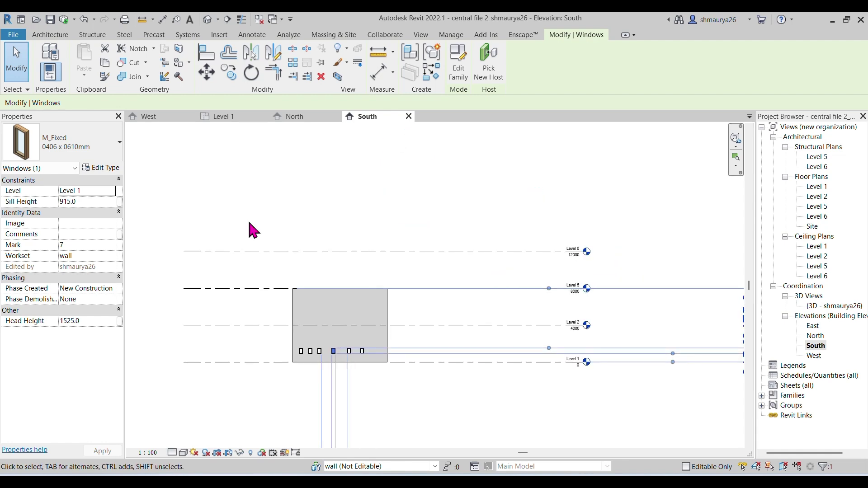
scroll(240, 229, "down", 1)
left_click(207, 368)
scroll(195, 312, "up", 2)
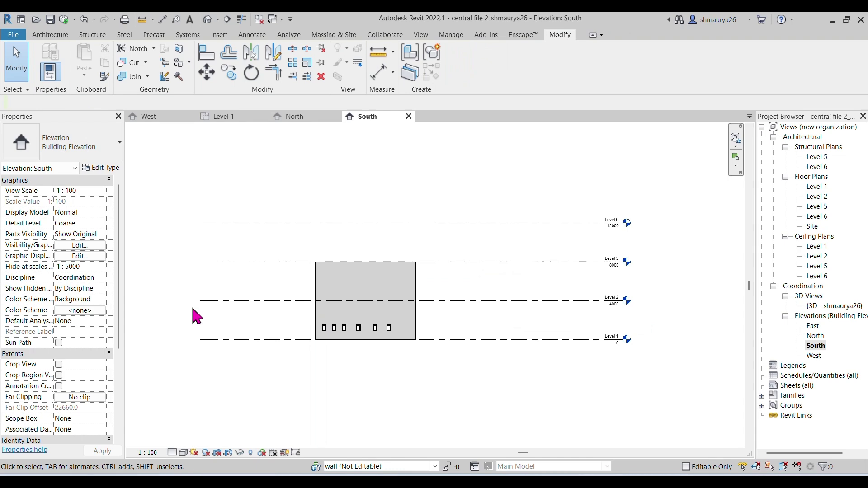
scroll(329, 355, "up", 6)
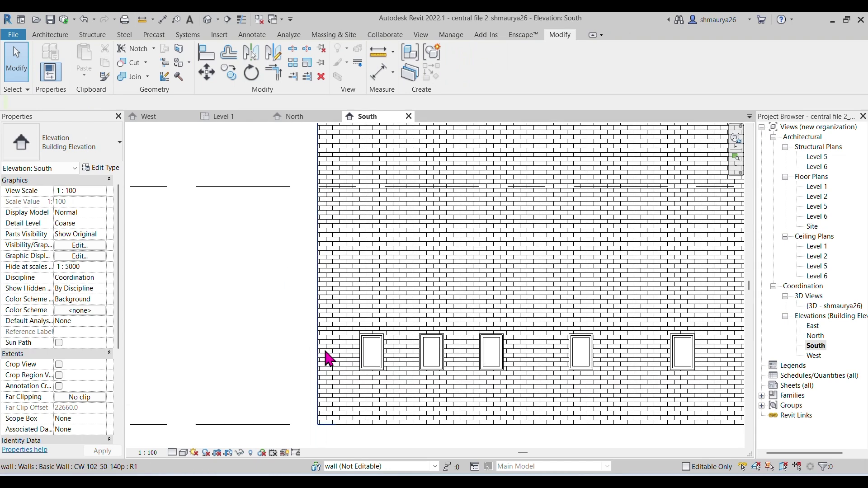
Step: Select the first window, then switch to LibreOffice Writer to examine the sill and head height diagram in Window.doc and return to Revit
left_click(372, 361)
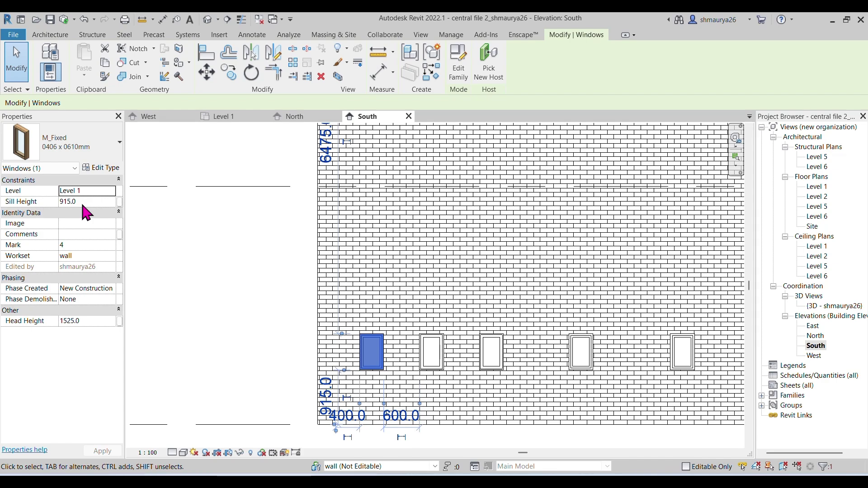
key("alt+Tab")
key("alt+Tab")
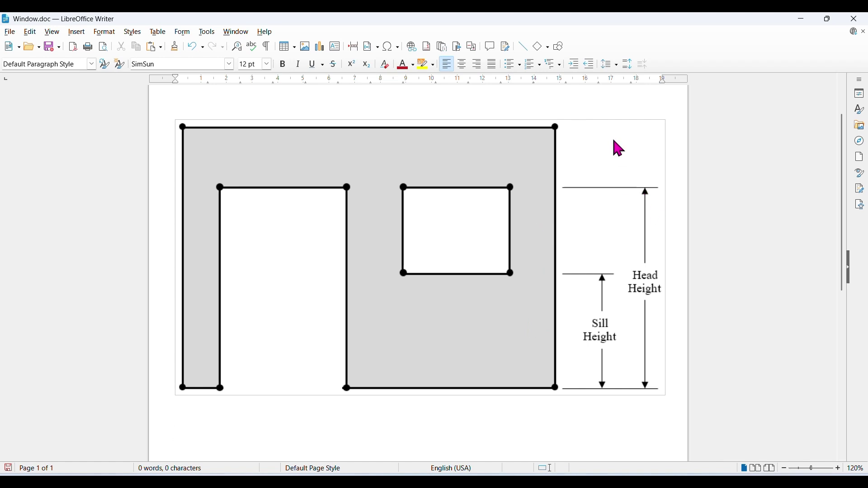
key("alt+Tab")
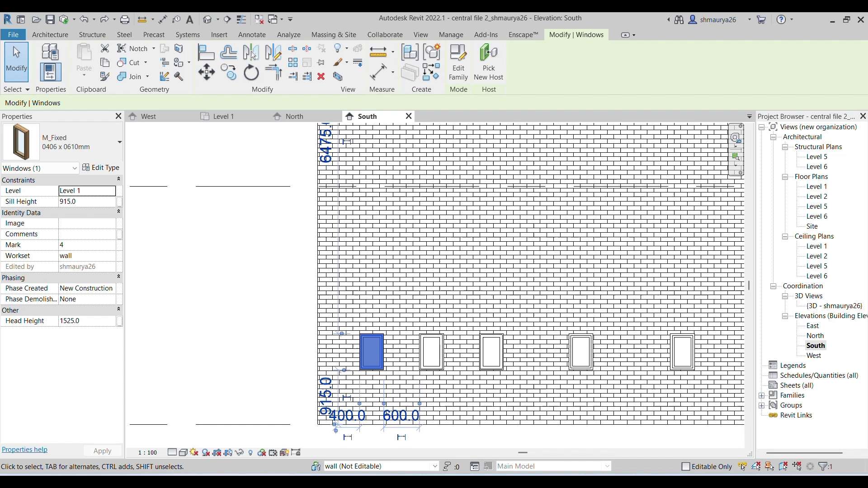
Step: Set the first window's sill height to 1500 and apply the change
left_click(80, 203)
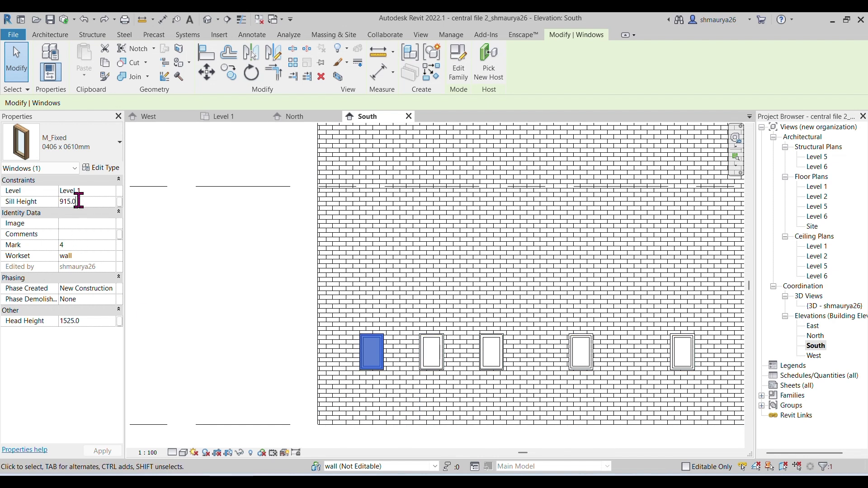
double_click(79, 200)
type("150")
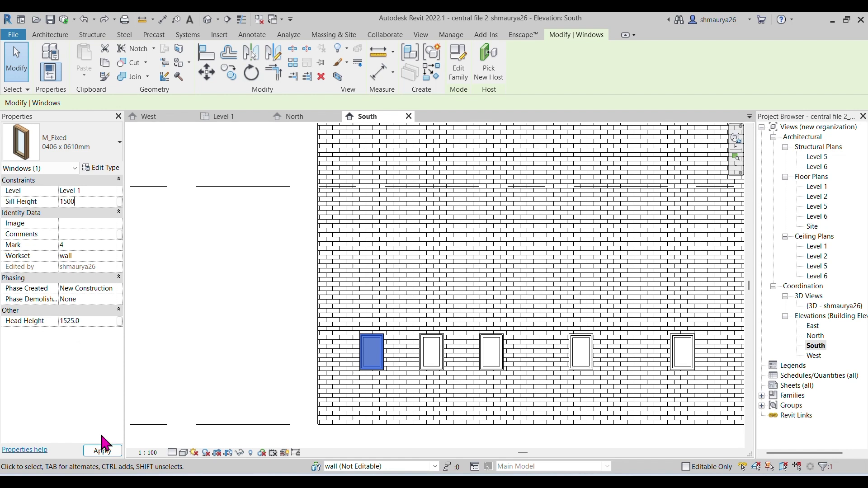
left_click(103, 452)
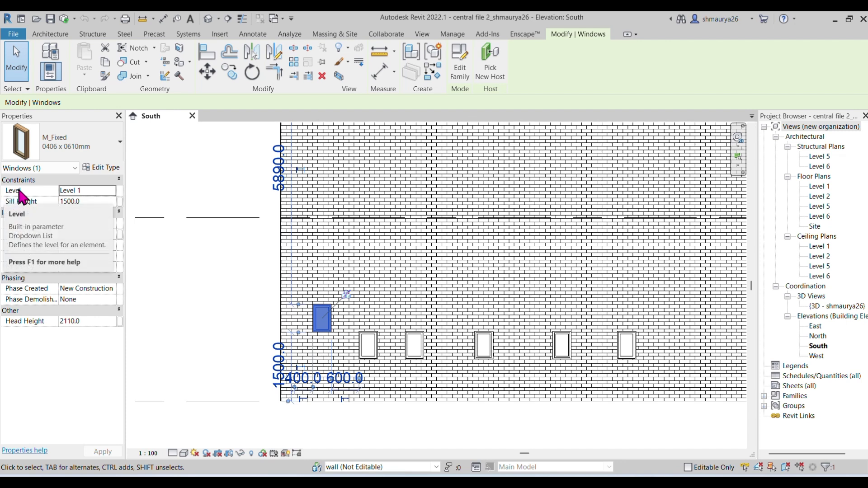
Step: Change the first window's level constraint to Level 2 and apply it
left_click(110, 190)
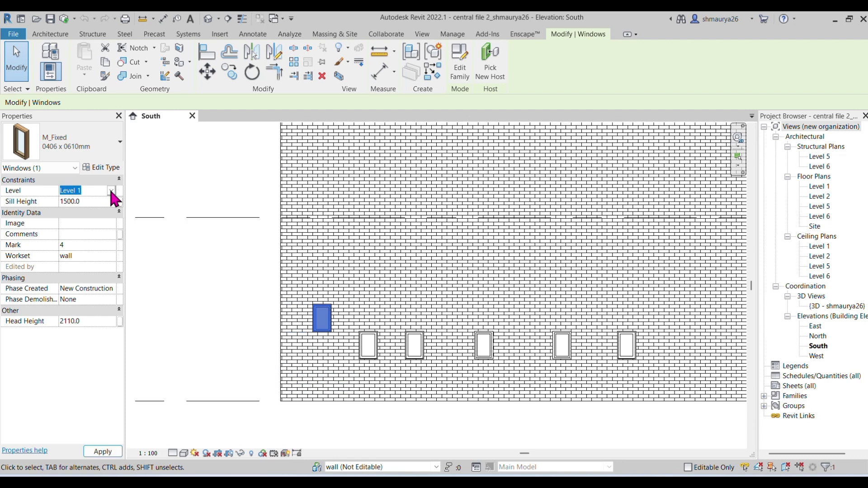
left_click(109, 190)
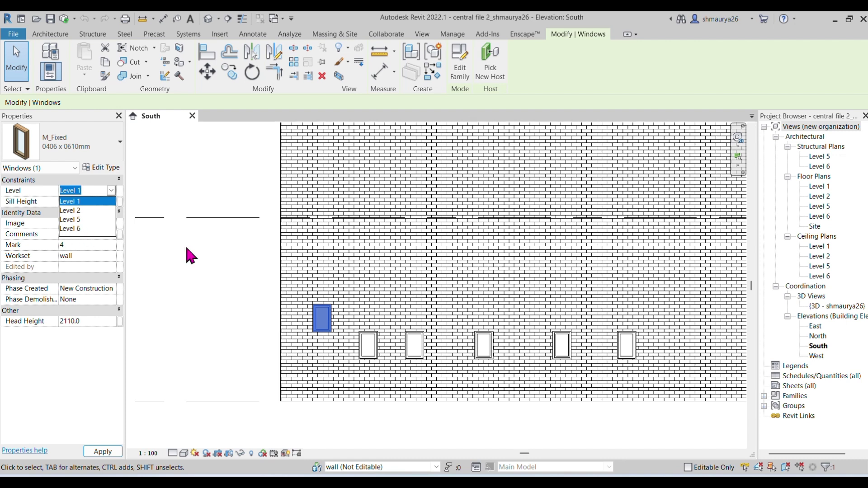
scroll(233, 324, "down", 2)
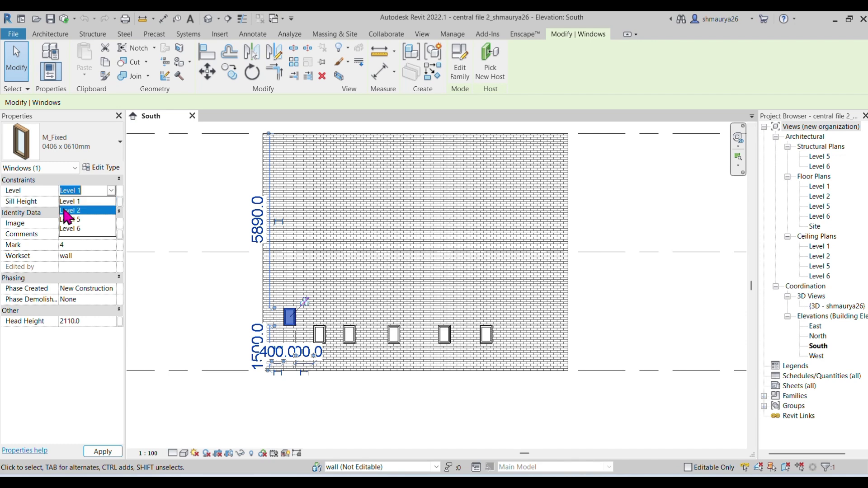
left_click(68, 211)
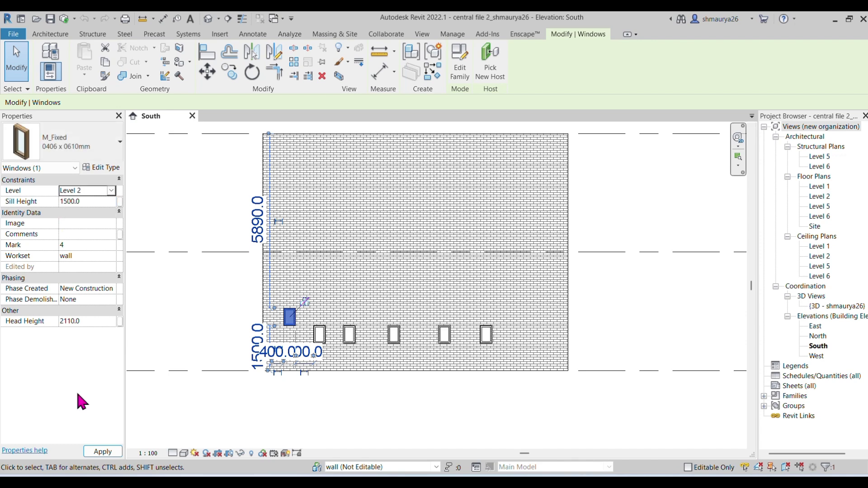
left_click(96, 452)
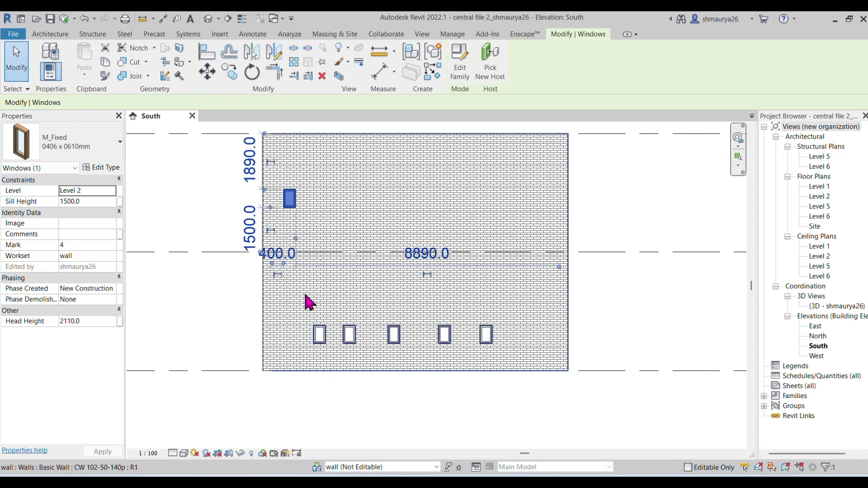
Step: Select the second window in the row, assign it to Level 2 and apply the change
left_click(319, 338)
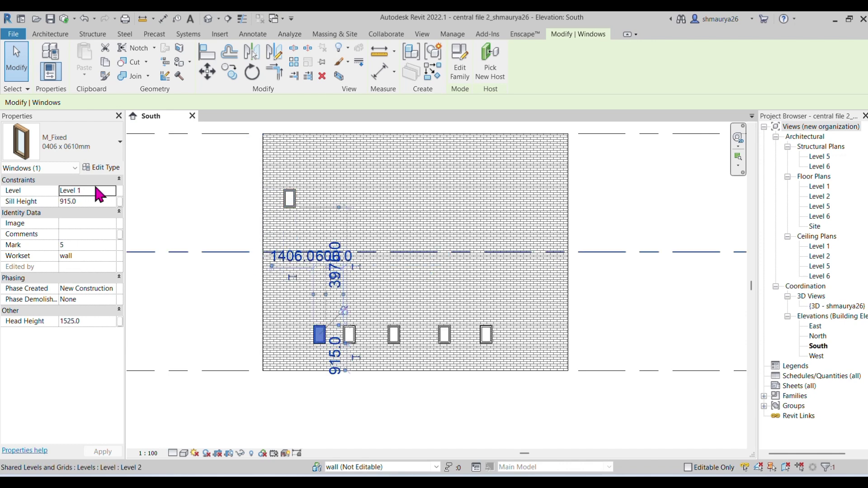
left_click(111, 192)
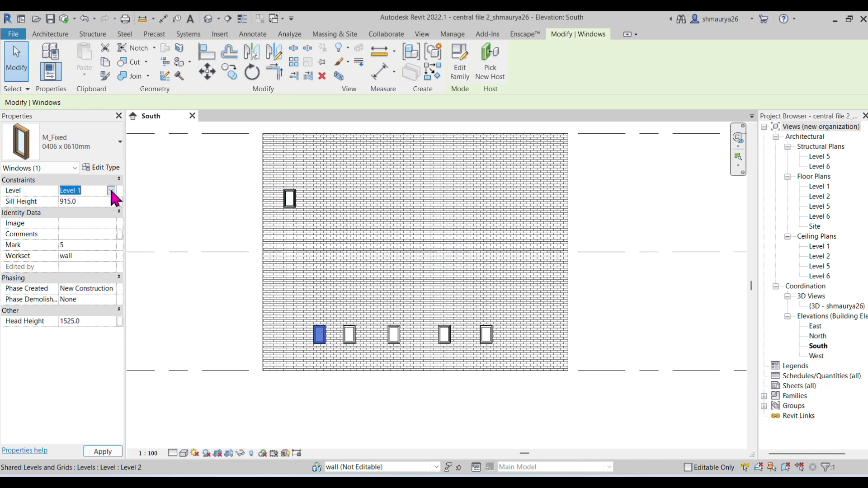
left_click(110, 191)
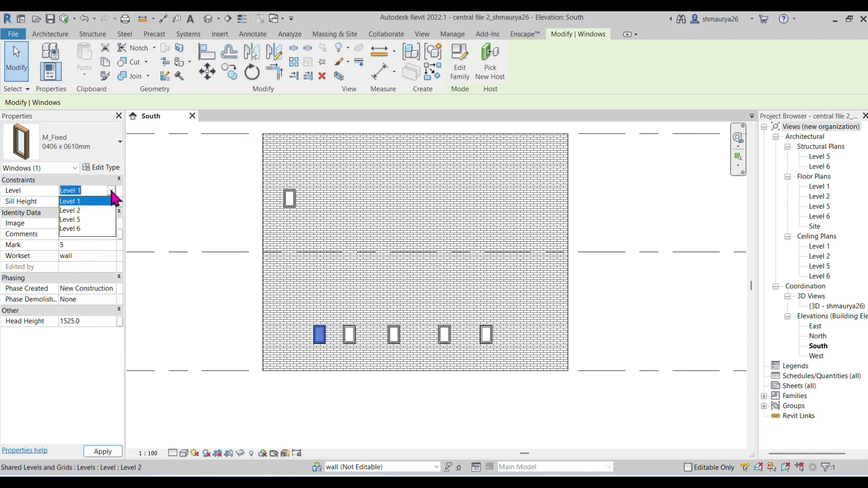
left_click(76, 211)
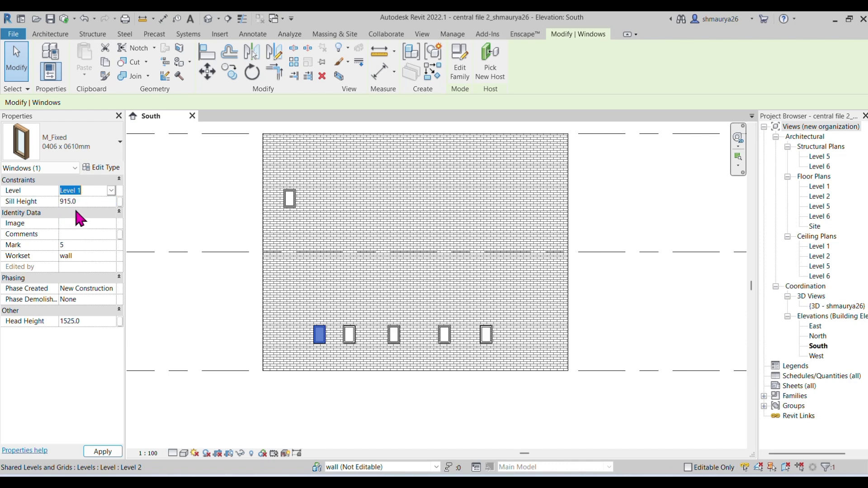
left_click(96, 450)
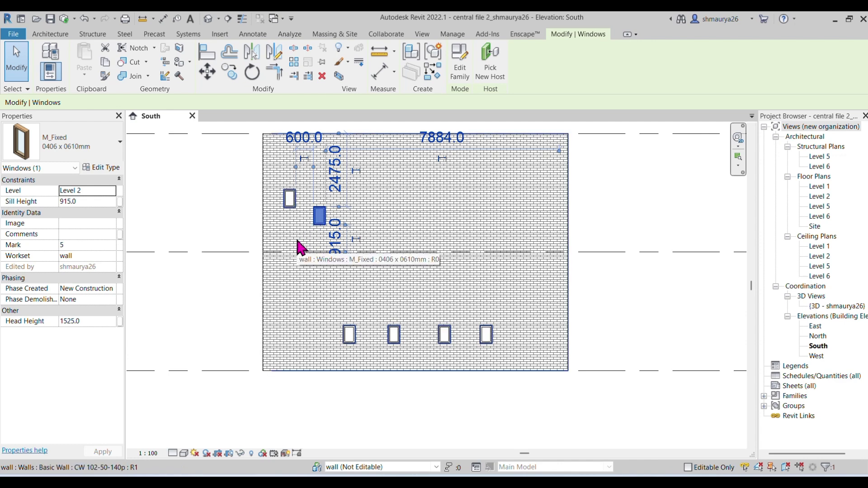
Step: Assign the third window in the row, the leftmost one still on Level 1, to Level 2 and clear the selection
left_click(349, 341)
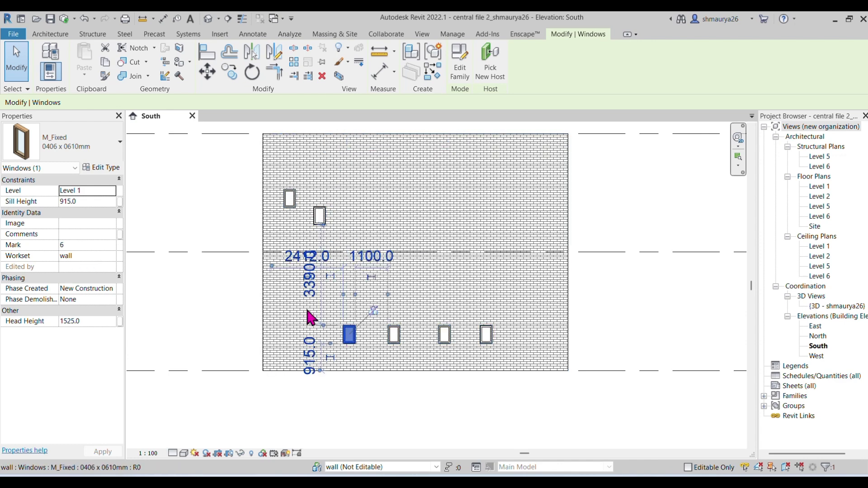
left_click(102, 193)
left_click(111, 190)
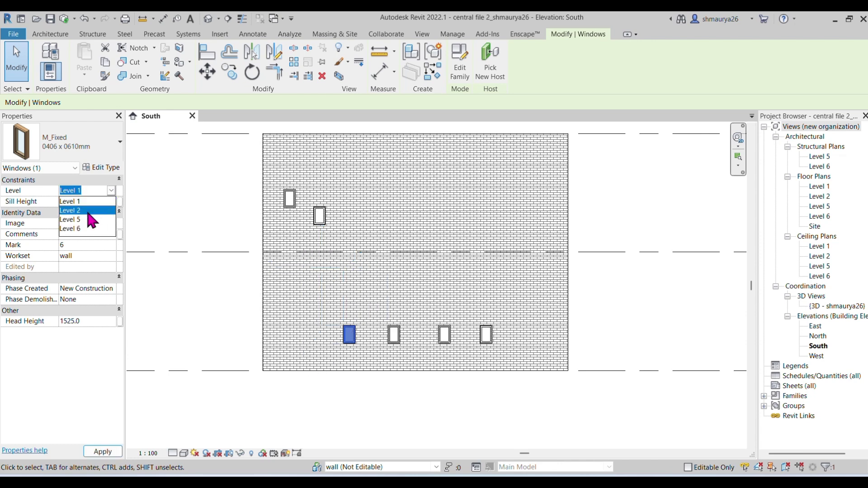
left_click(85, 210)
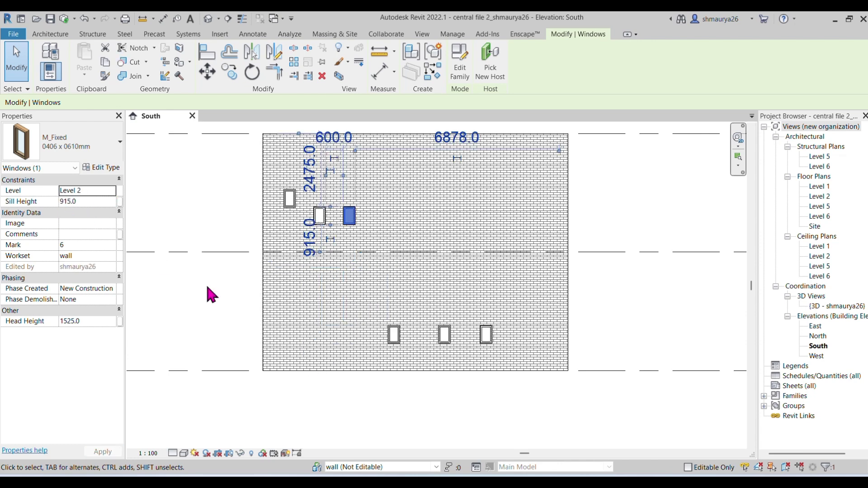
left_click(232, 225)
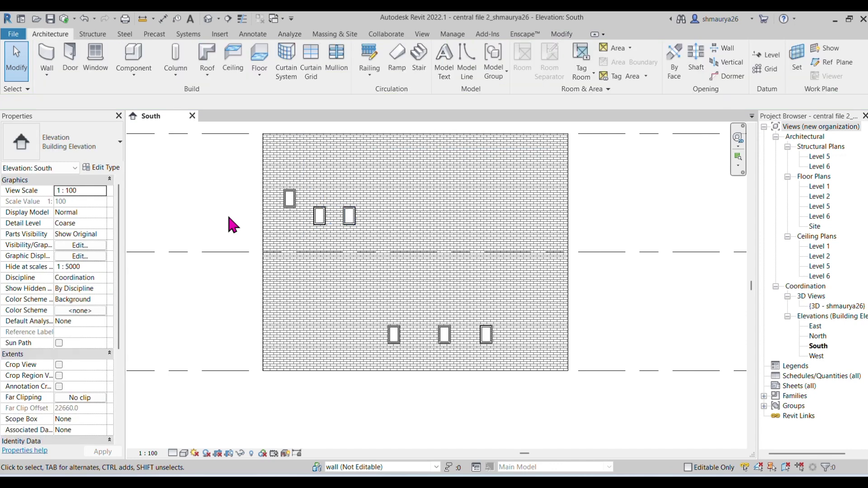
left_click(295, 196)
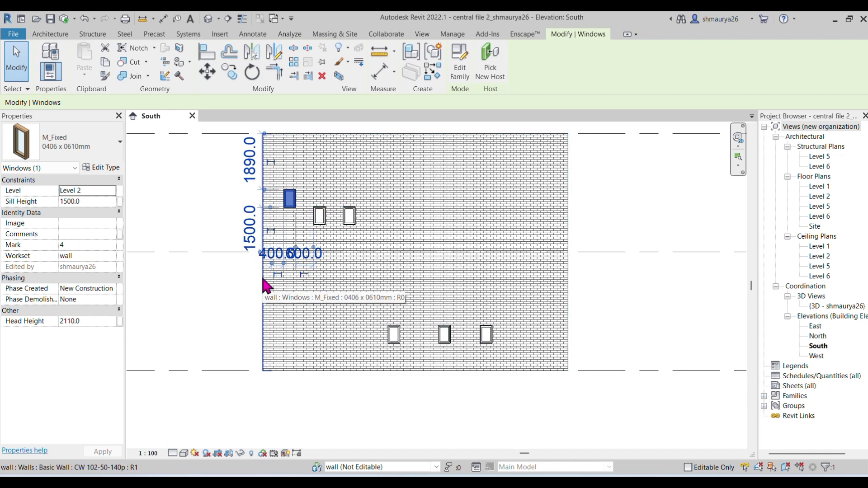
key("Escape")
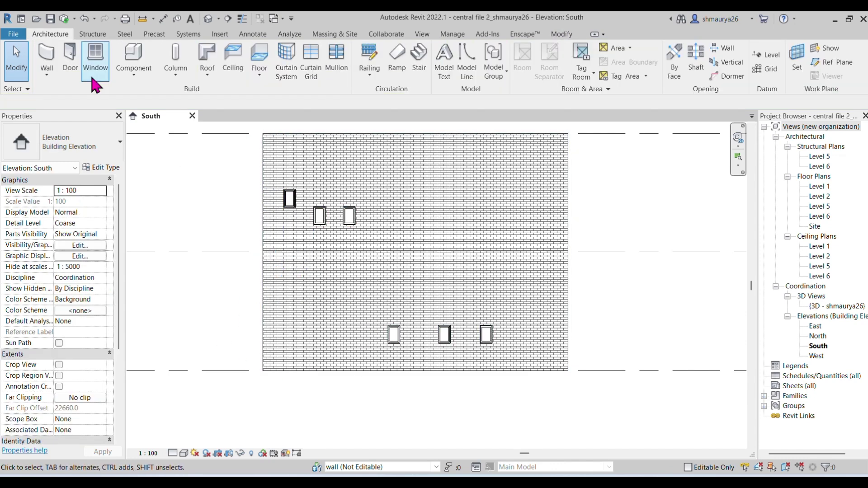
Step: Start placing a window and load the Windows_Arched_w-Bars family from the UK library's Windows folder
left_click(92, 58)
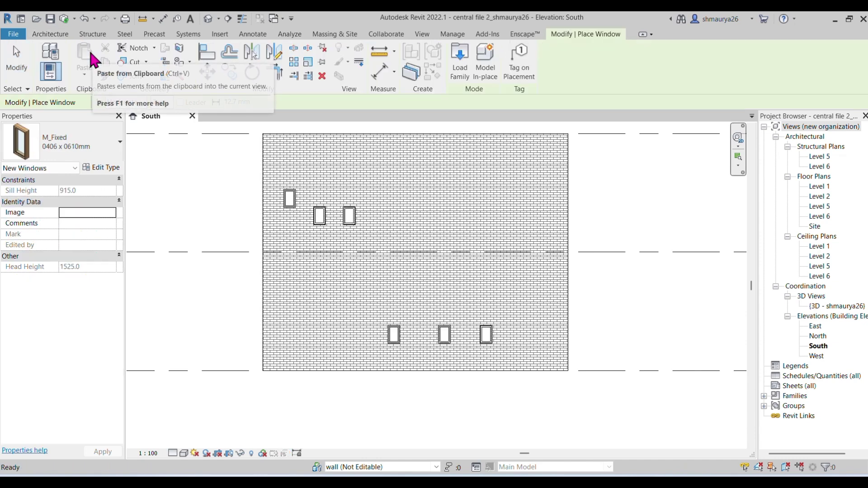
left_click(459, 63)
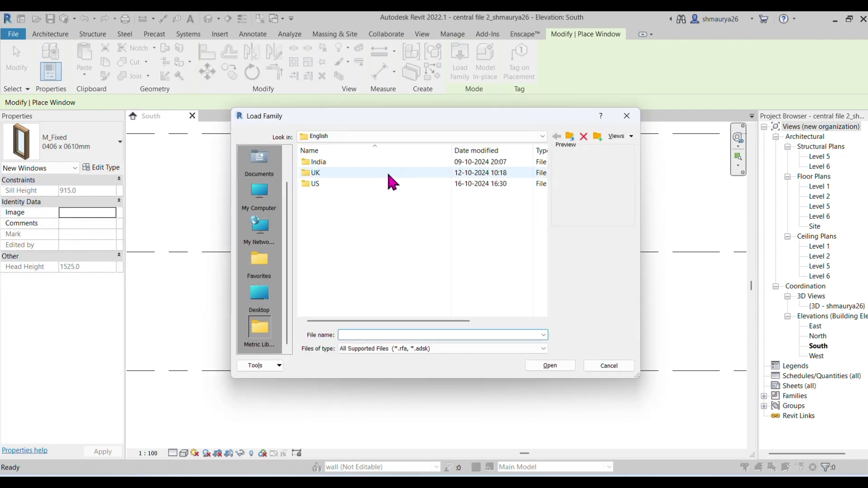
double_click(388, 174)
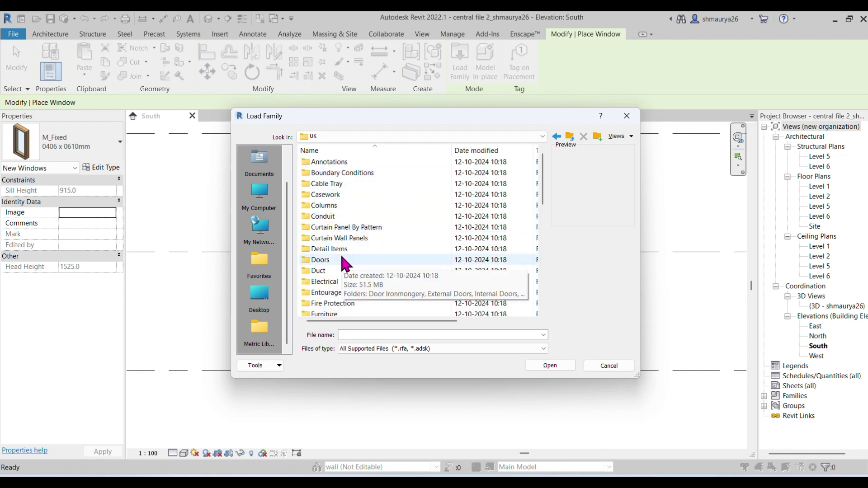
key("w")
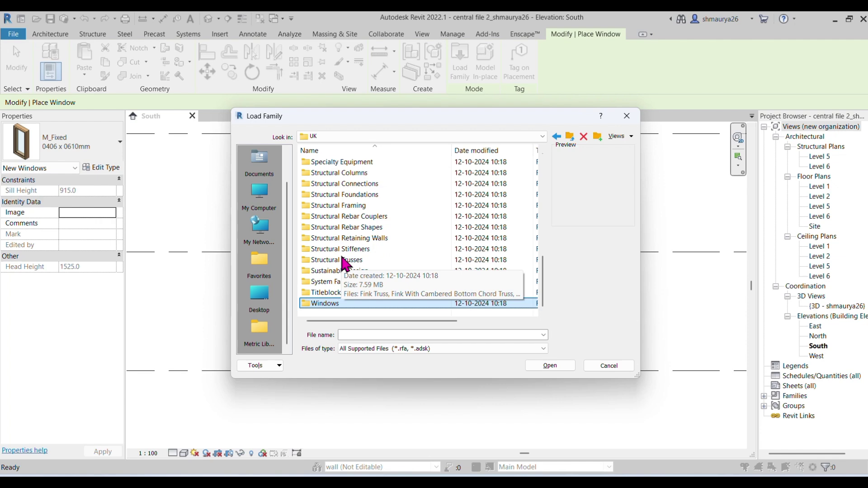
key("Return")
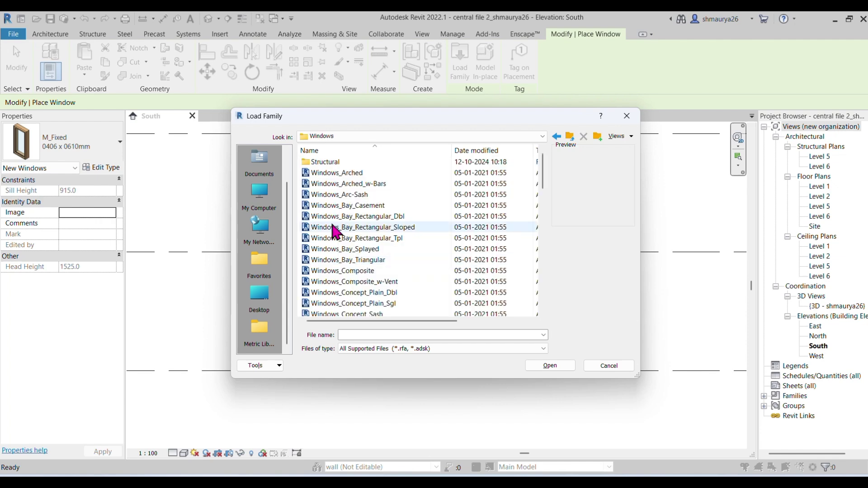
left_click(333, 226)
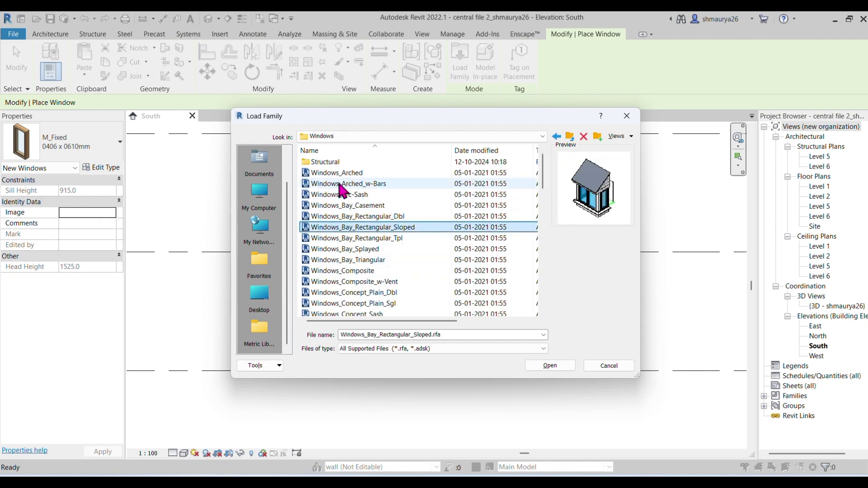
left_click(347, 178)
left_click(349, 185)
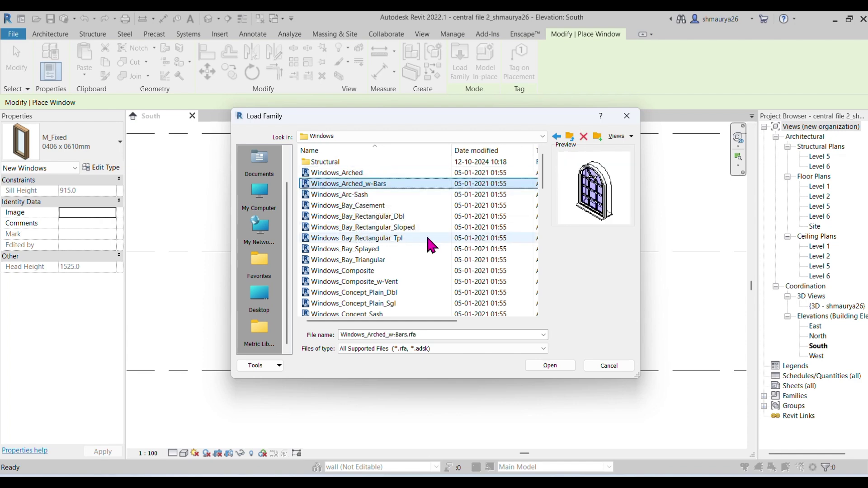
left_click(544, 365)
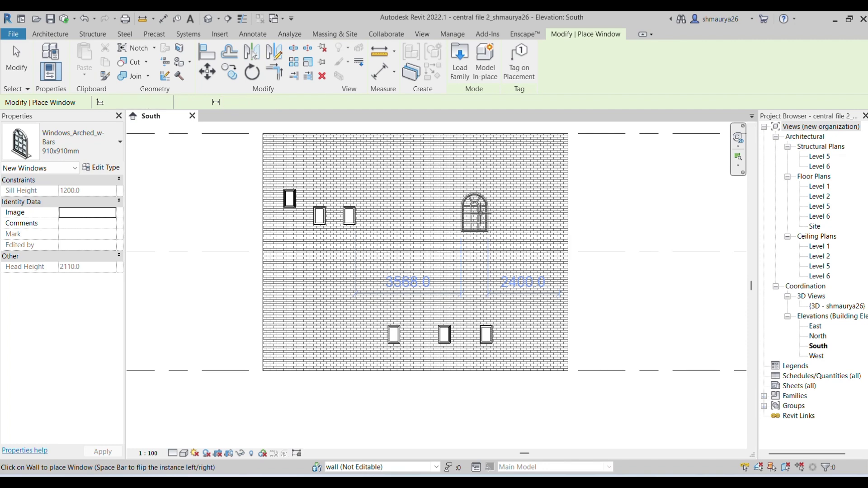
Step: Place three Windows_Arched_w-Bars 910x910mm windows along the upper storey of the wall and show the available window types
left_click(481, 212)
left_click(531, 207)
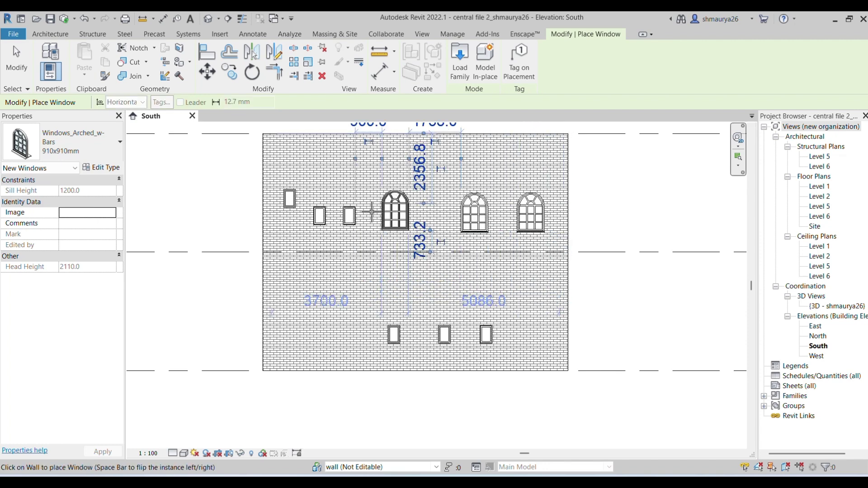
left_click(396, 209)
left_click(120, 141)
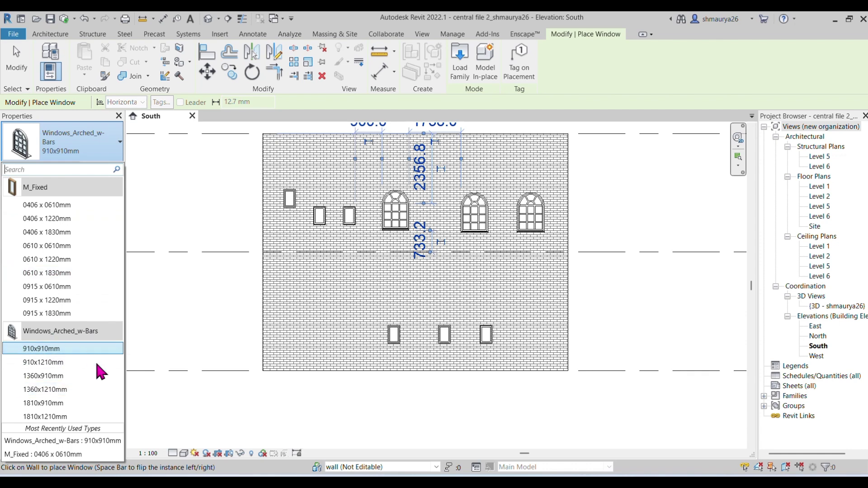
Step: Load the Windows_Corner family from the Windows library folder
left_click(463, 71)
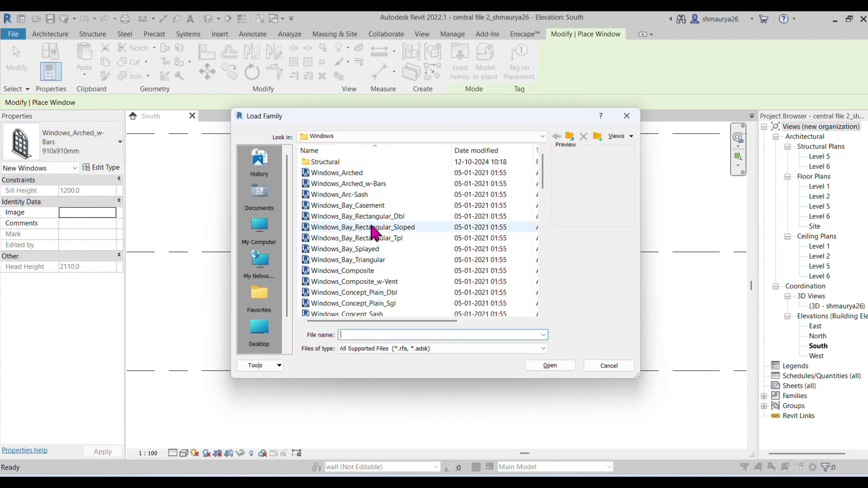
scroll(368, 229, "down", 3)
left_click(341, 227)
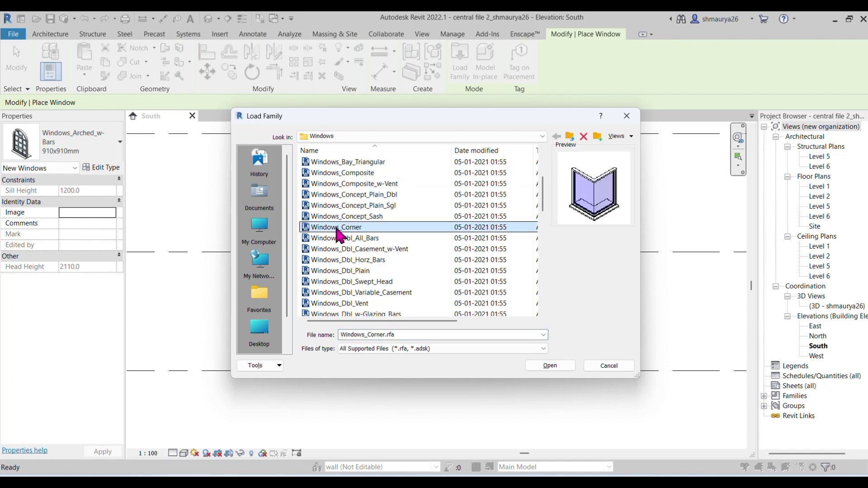
left_click(554, 366)
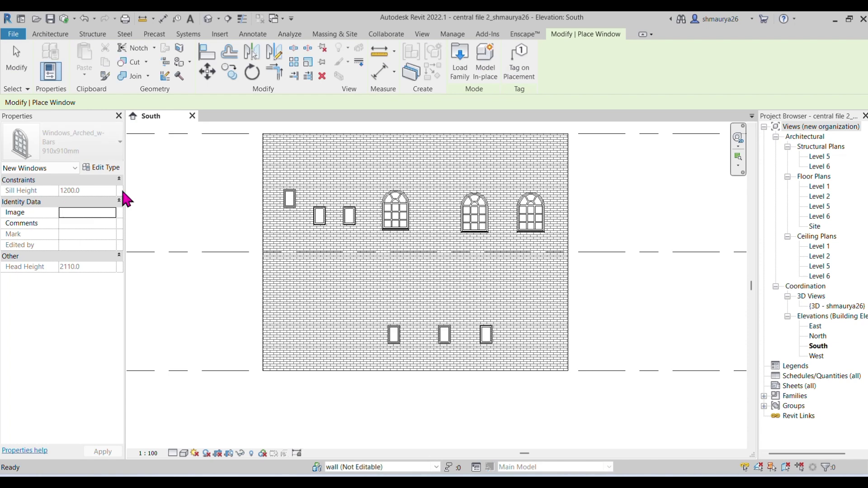
Step: Examine the available type sizes of the M_Fixed, Windows_Arched_w-Bars and Windows_Corner families
left_click(121, 142)
scroll(29, 253, "up", 3)
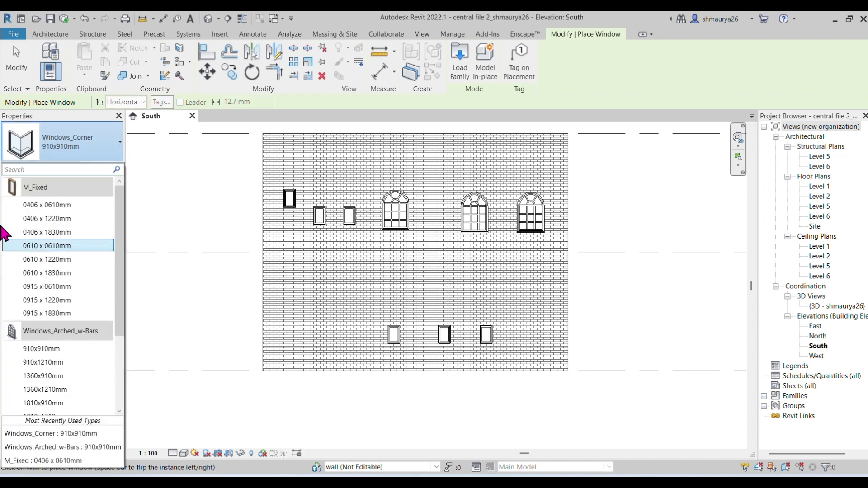
scroll(40, 301, "down", 3)
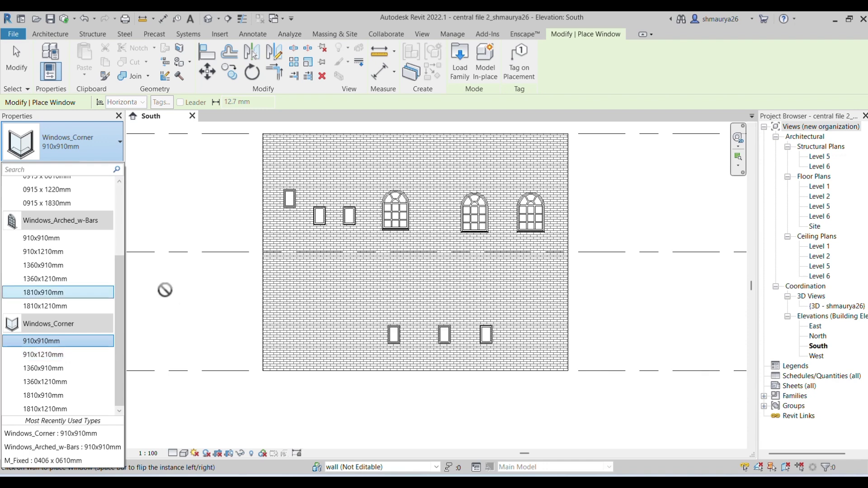
scroll(97, 349, "up", 1)
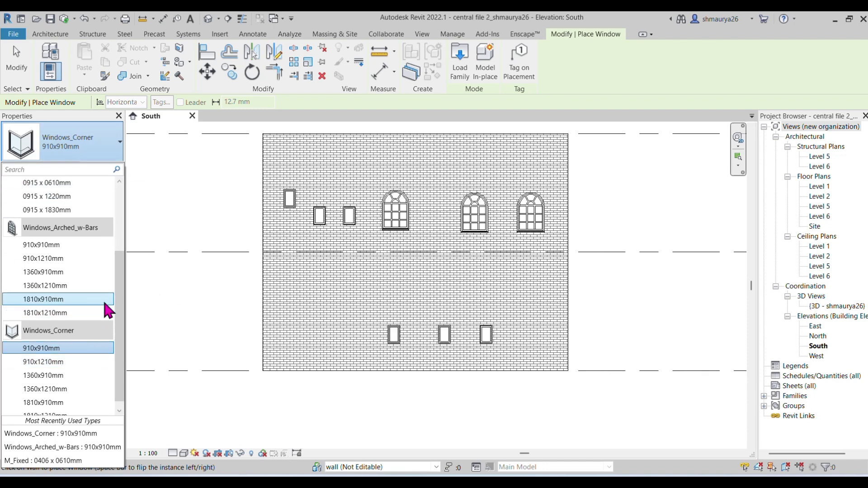